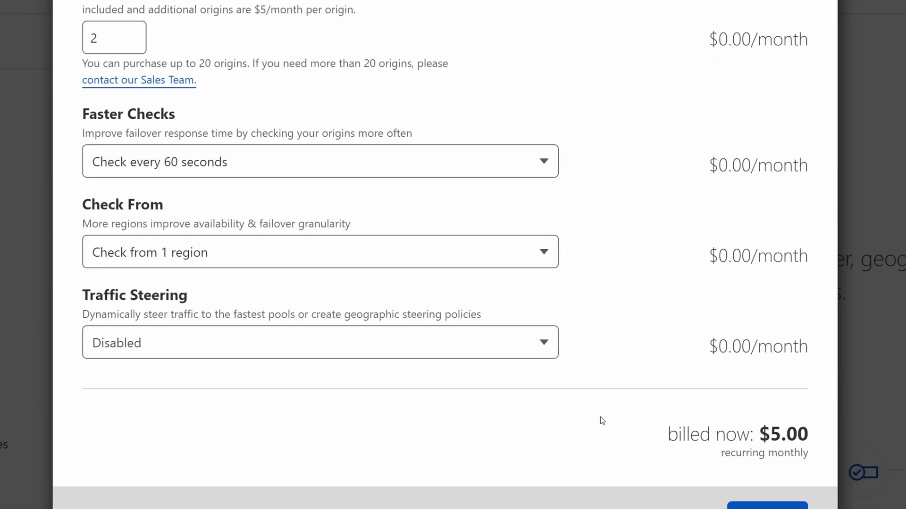
Set the load balancer to 20 origin servers and enable Traffic Steering
scroll(599, 420, up, 1)
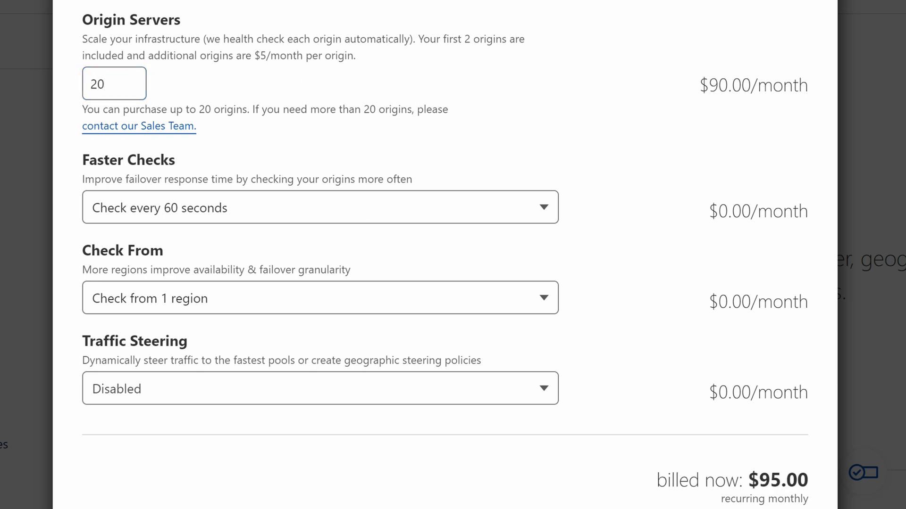
click(226, 387)
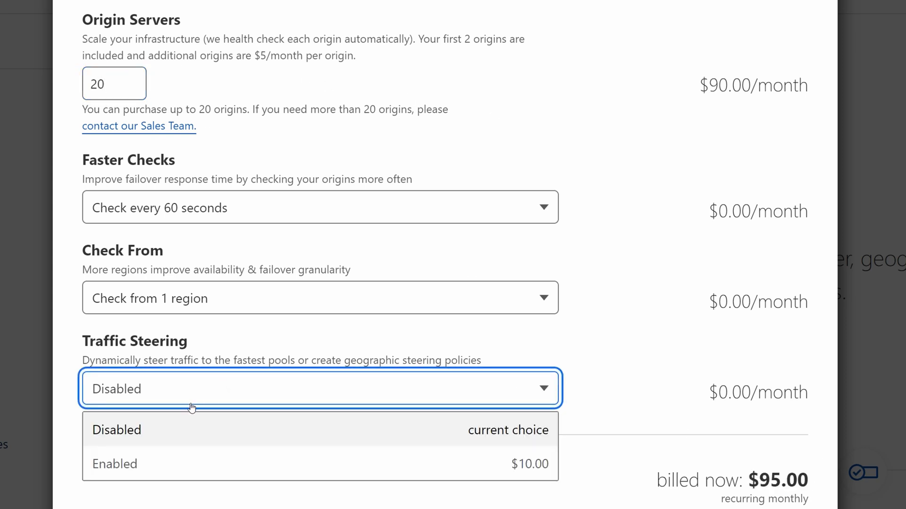
click(170, 469)
Increase the number of regions the health checks run from and set the check interval to every 15 seconds
click(171, 306)
click(175, 407)
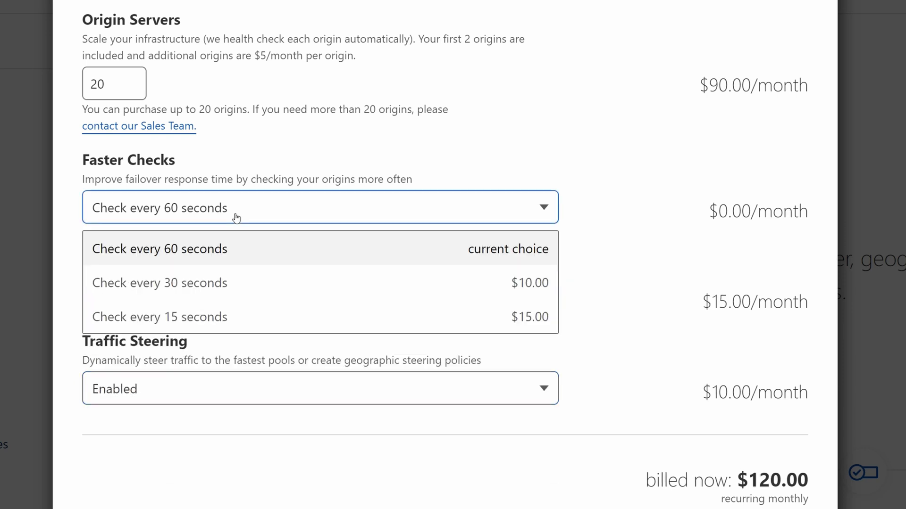
click(237, 217)
click(209, 324)
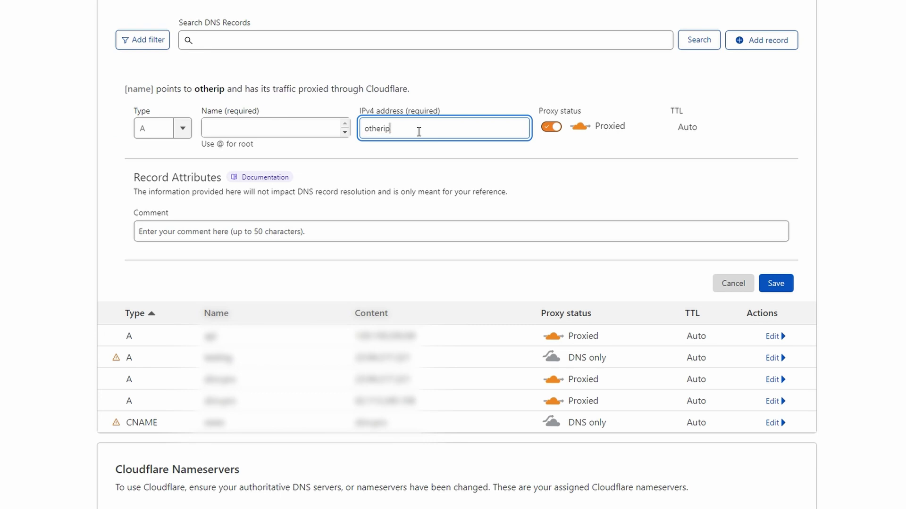
Set the new A record's name to @ and start entering an IPv4 address beginning with 12
click(321, 133)
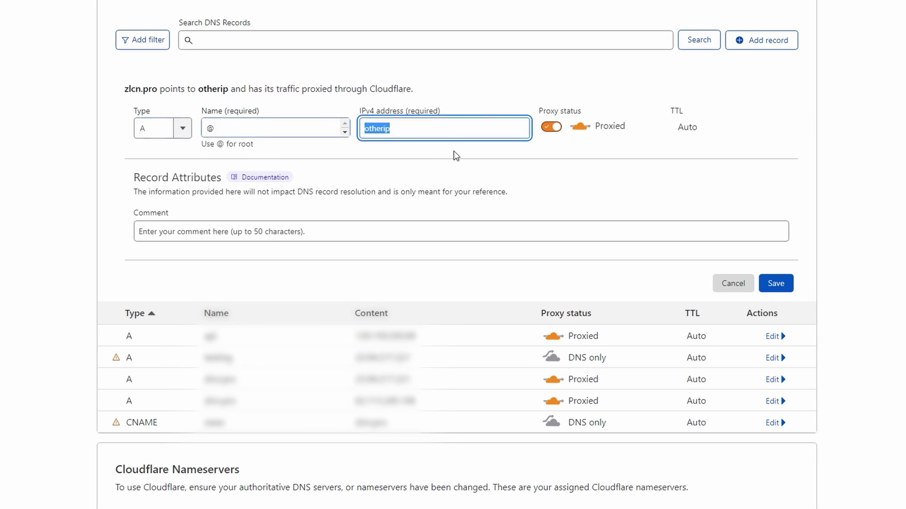
text(12)
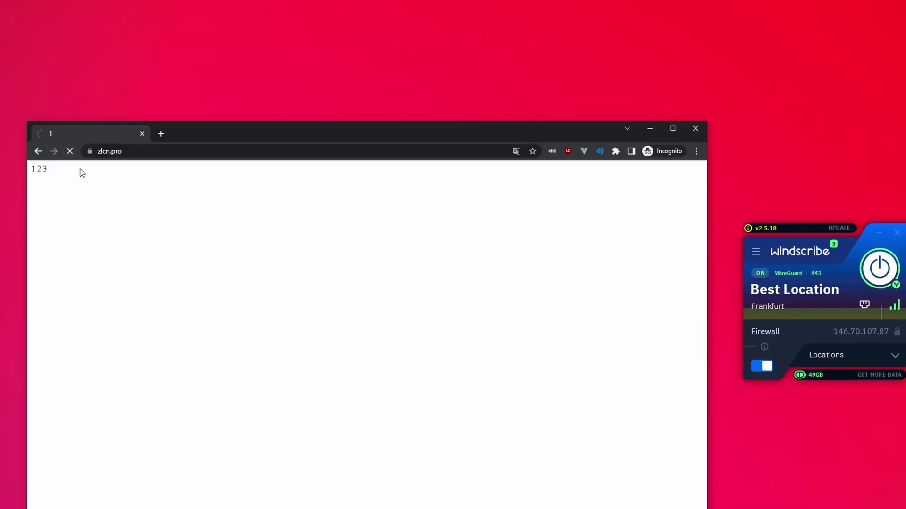
Reload zlcn.pro over the VPN, then disconnect the VPN and reload the page to compare the served content
click(70, 151)
click(879, 268)
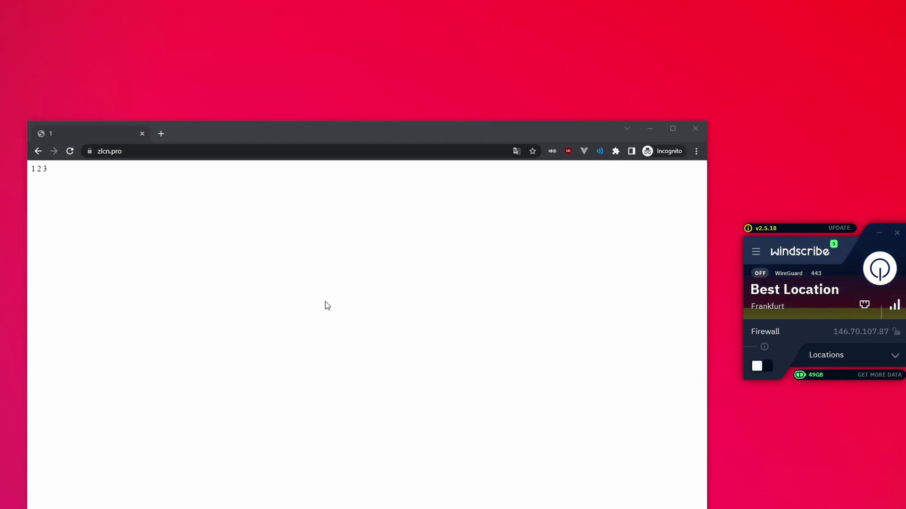
click(69, 151)
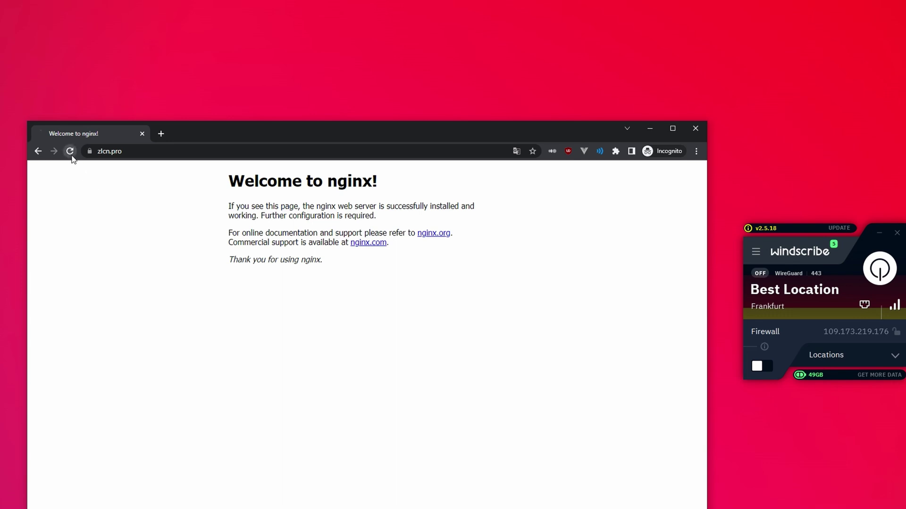
Reload zlcn.pro, open a copy of it in a second browser tab, and reconnect the VPN
click(122, 151)
key(Return)
click(142, 148)
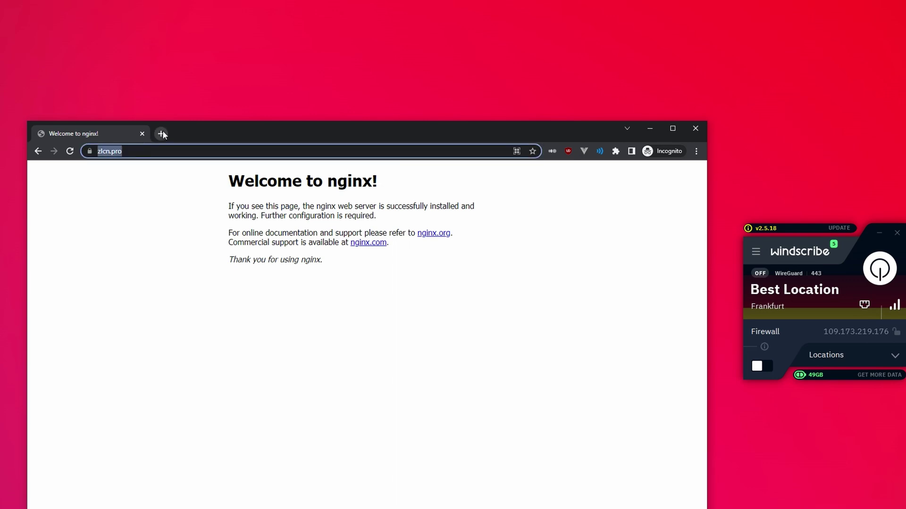
key(alt+Return)
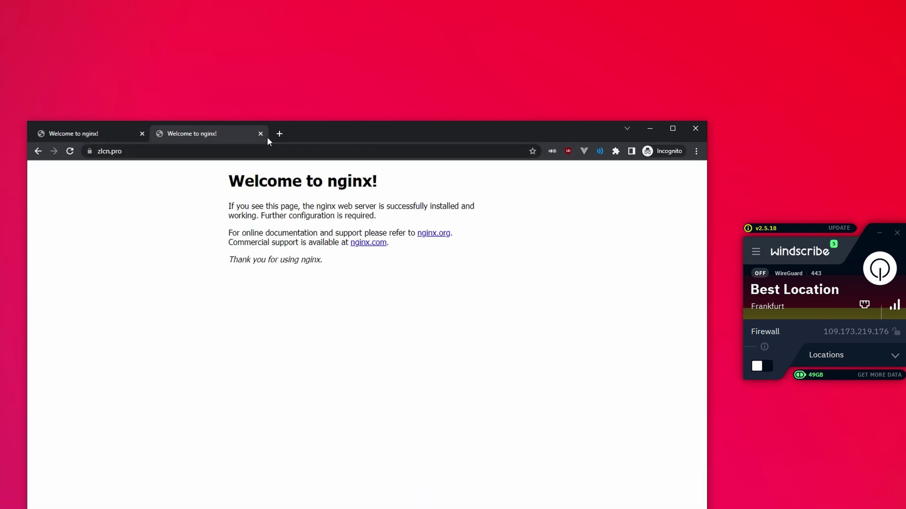
click(885, 283)
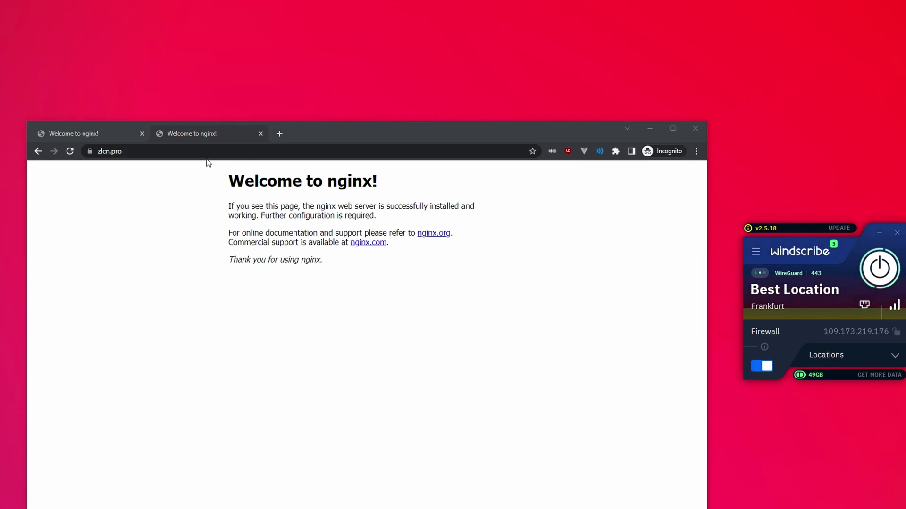
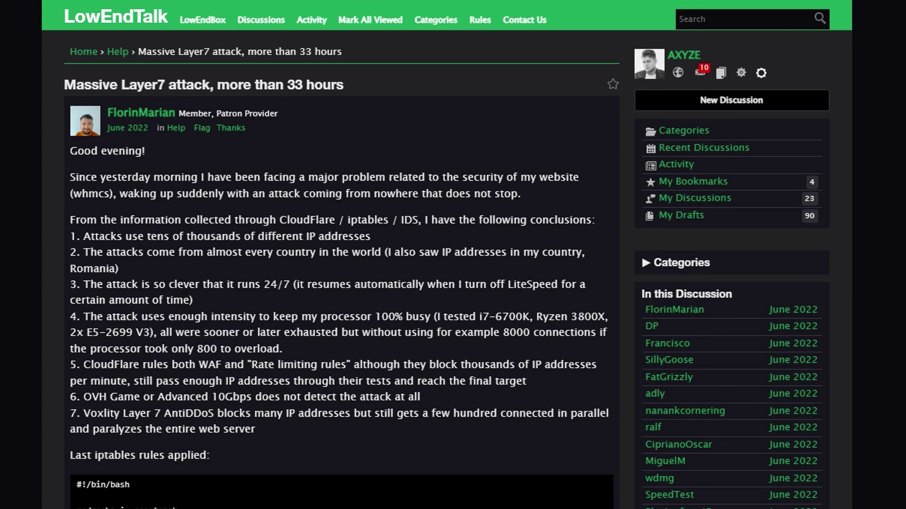
Read the LowEndTalk thread on the massive Layer 7 attack, including its iptables and Cloudflare WAF rules and replies
scroll(453, 255, down, 1)
scroll(446, 254, down, 4)
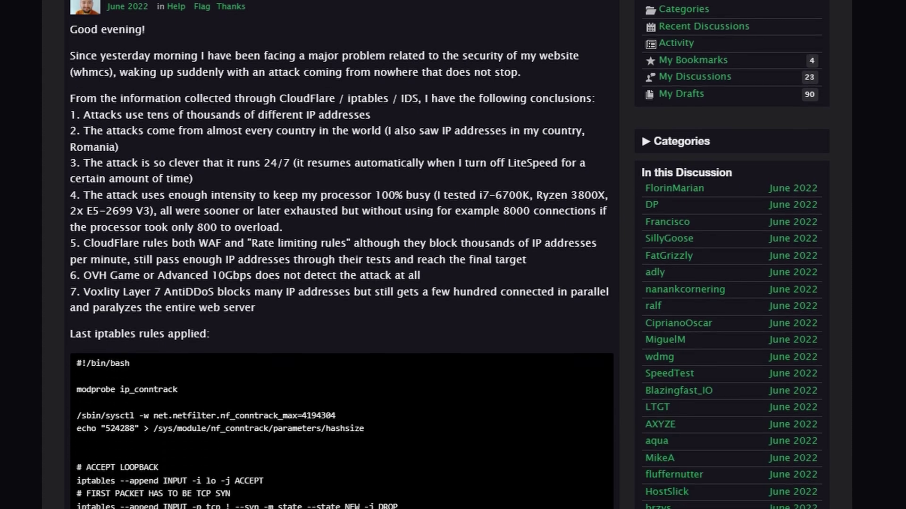
scroll(453, 254, down, 1)
scroll(453, 255, down, 20)
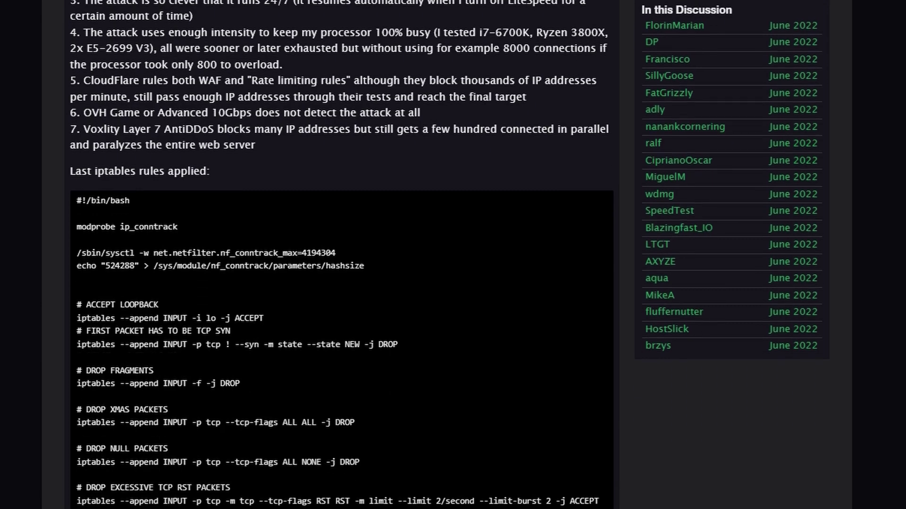
scroll(341, 255, down, 5)
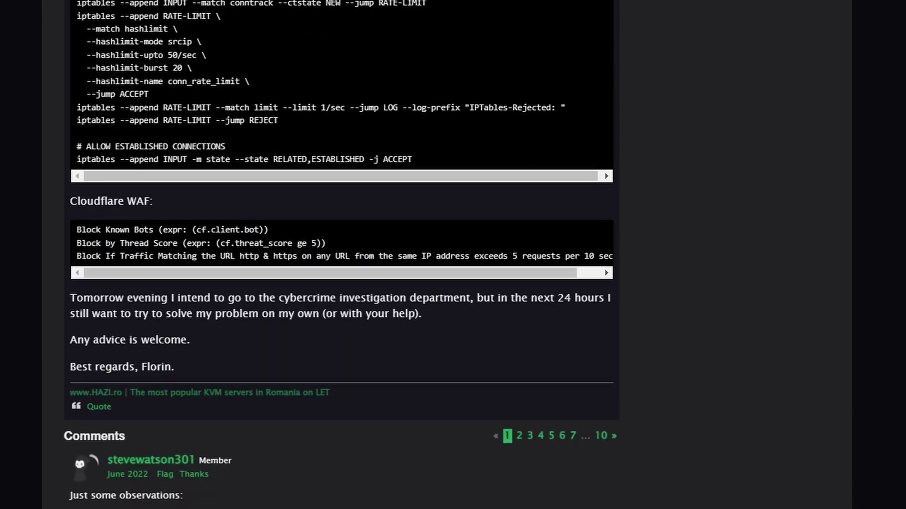
scroll(341, 254, down, 2)
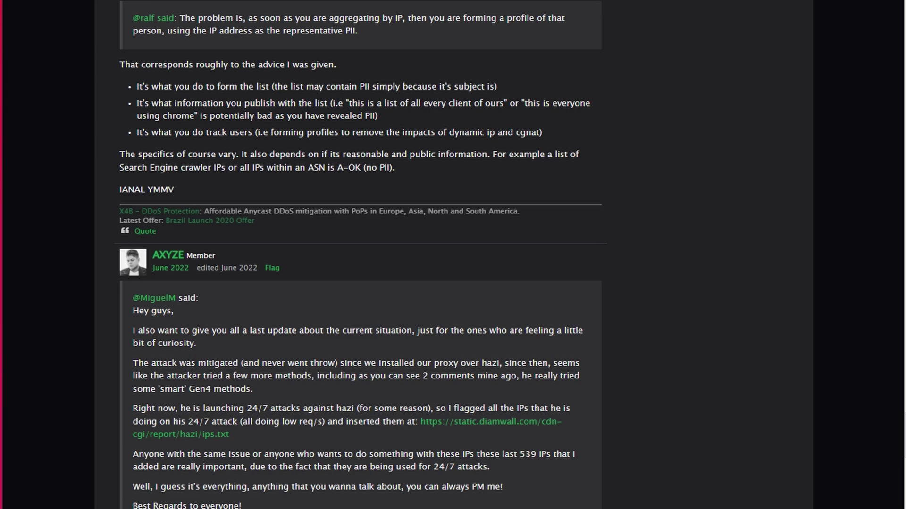
scroll(361, 255, down, 9)
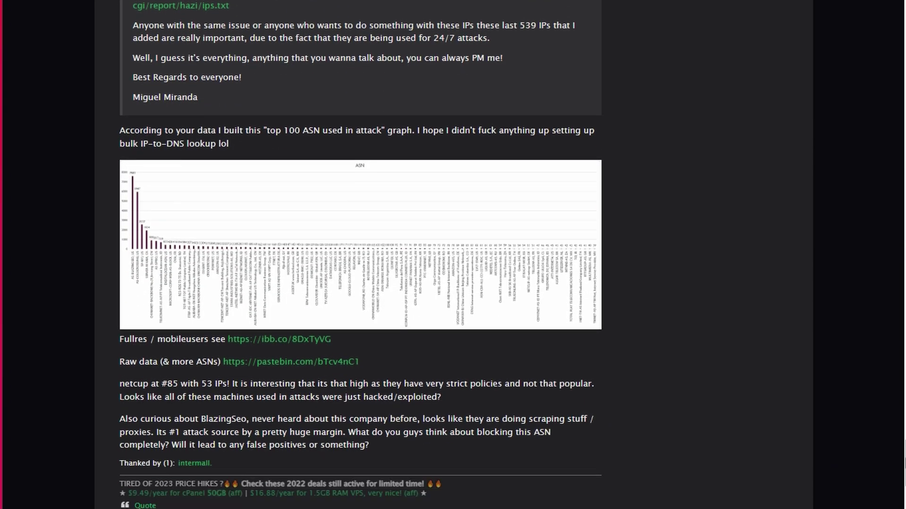
Open the graph of the top 100 ASNs used in the attack in a new browser tab and switch to it
scroll(748, 391, down, 3)
right_click(310, 231)
click(377, 240)
key(ctrl+Tab)
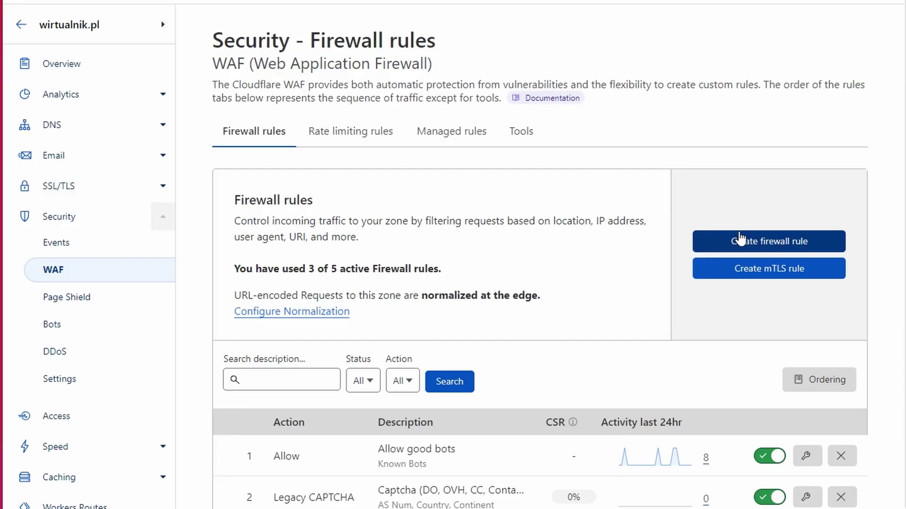
Open the Captcha firewall rule for editing and review its AS number, country and continent conditions and available actions
click(807, 499)
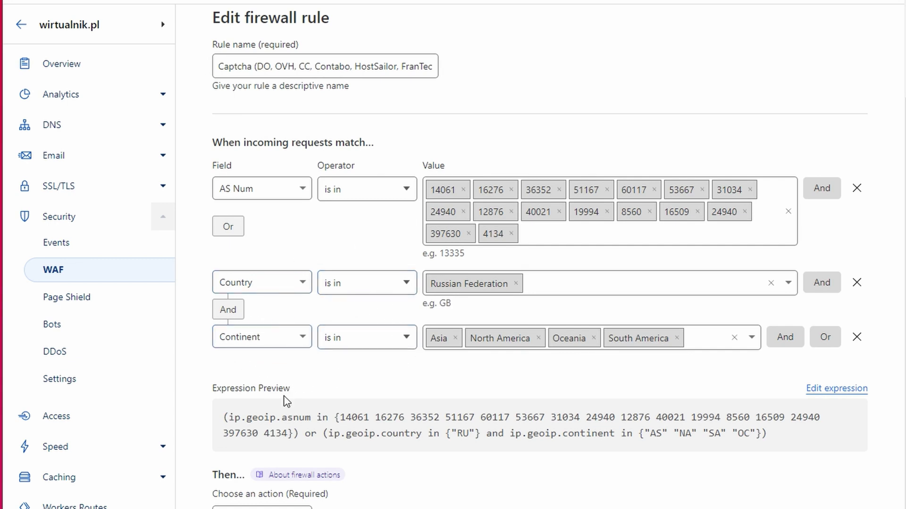
scroll(374, 448, down, 3)
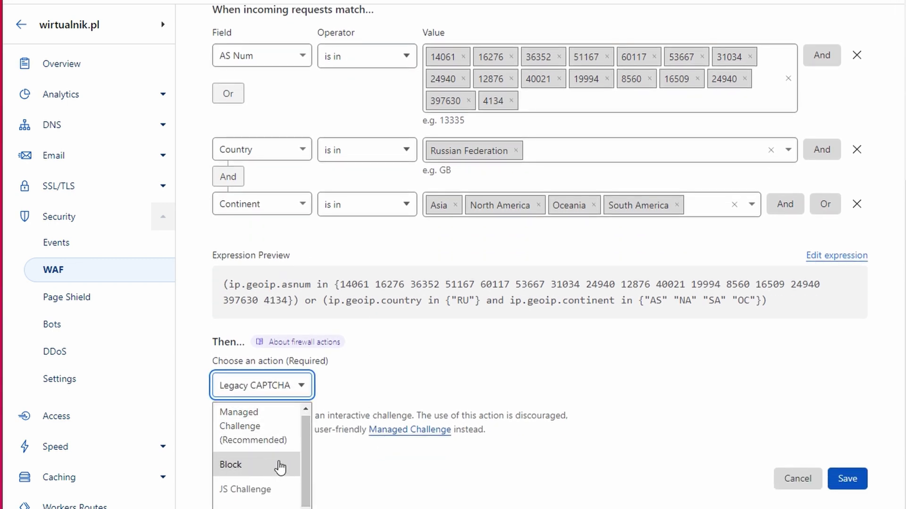
scroll(293, 446, up, 1)
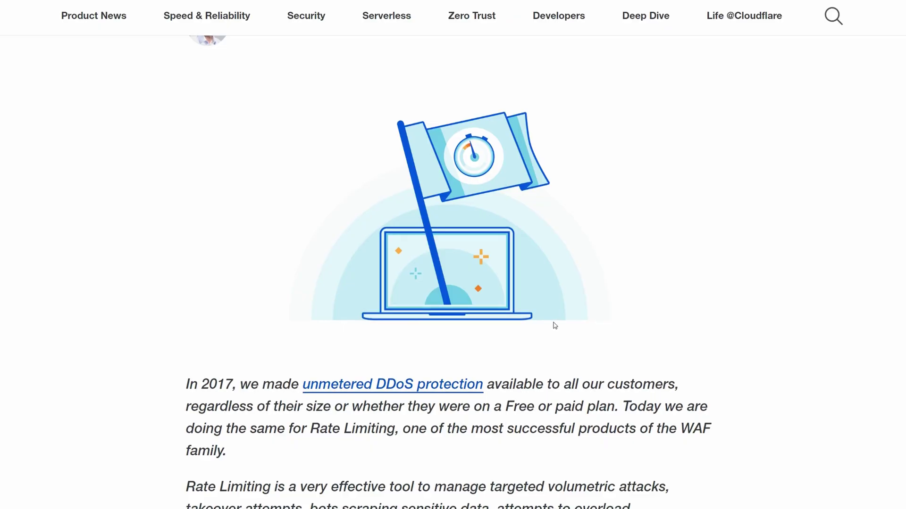
Read the Cloudflare blog post on unmetered Rate Limiting and highlight text in the announcement about Free, Pro and Business plans
scroll(553, 324, down, 12)
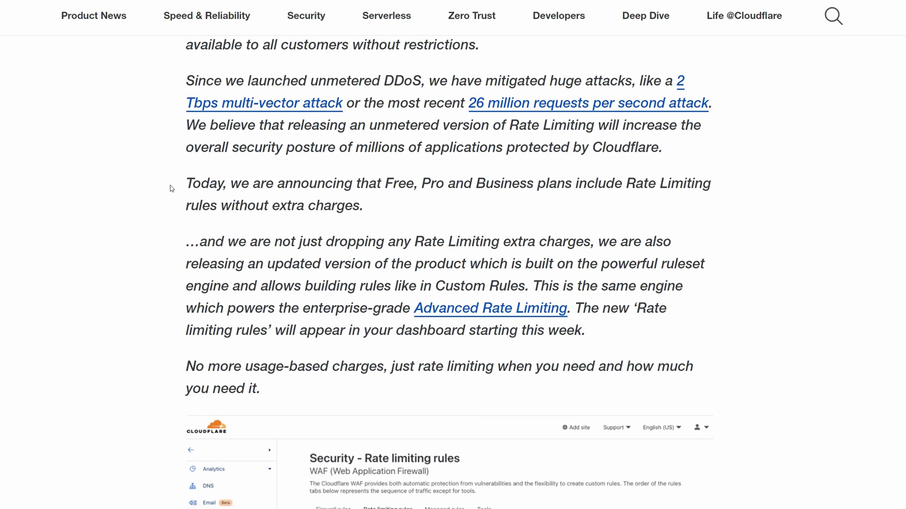
drag(615, 197, 550, 202)
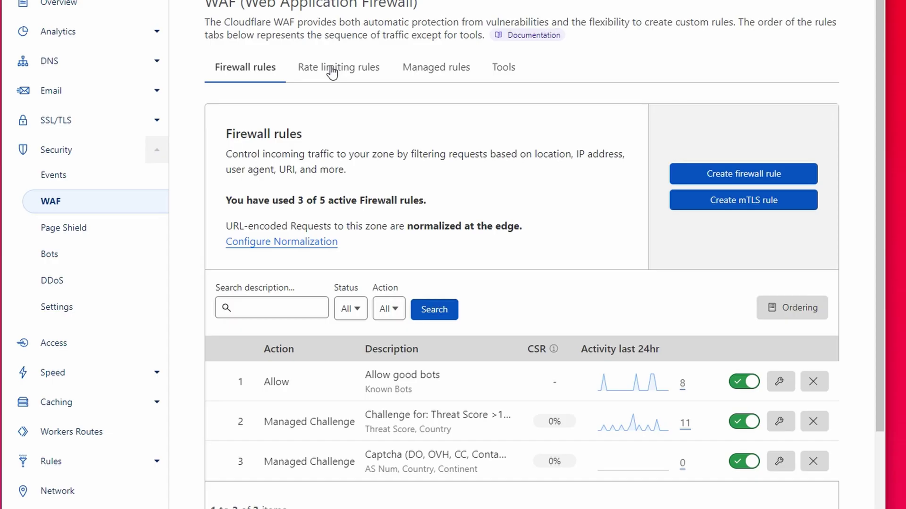
Create a rate limiting rule matching URI Path contains ?search, check the available operators, and set its action to Block
click(338, 123)
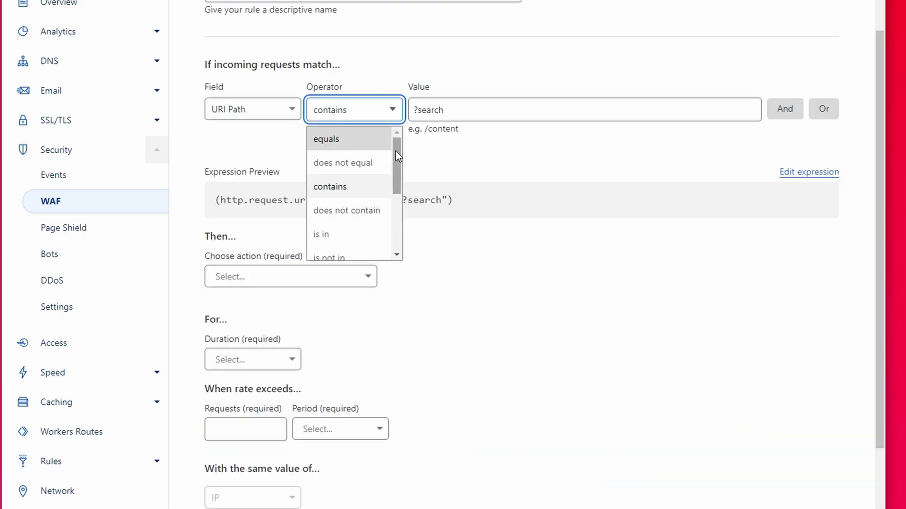
drag(396, 151, 399, 227)
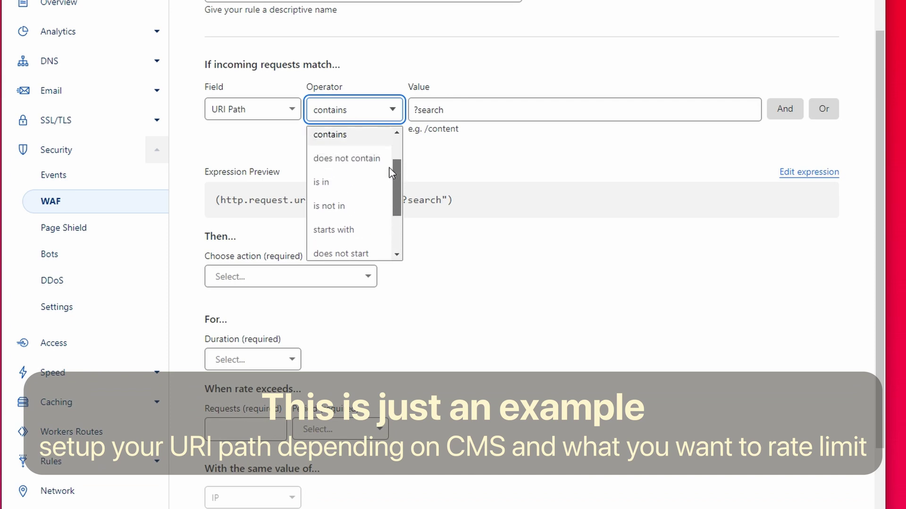
click(408, 67)
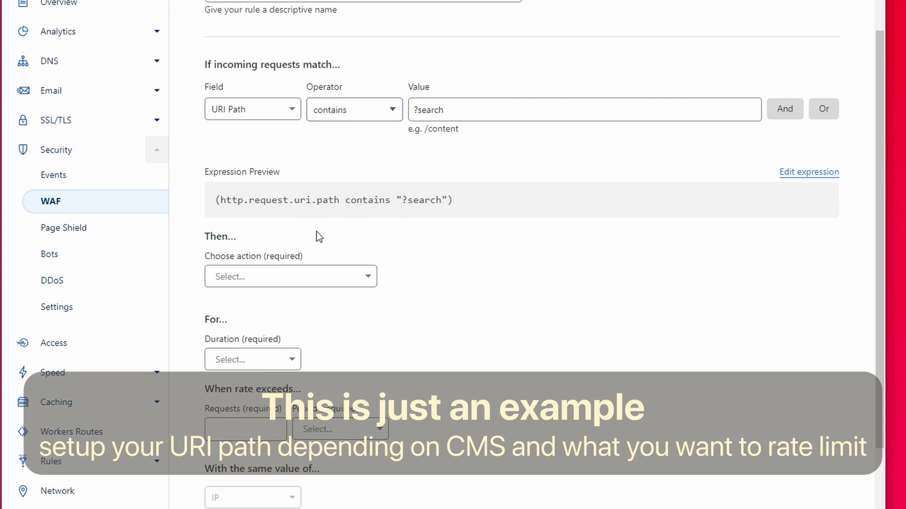
scroll(331, 241, down, 1)
click(333, 212)
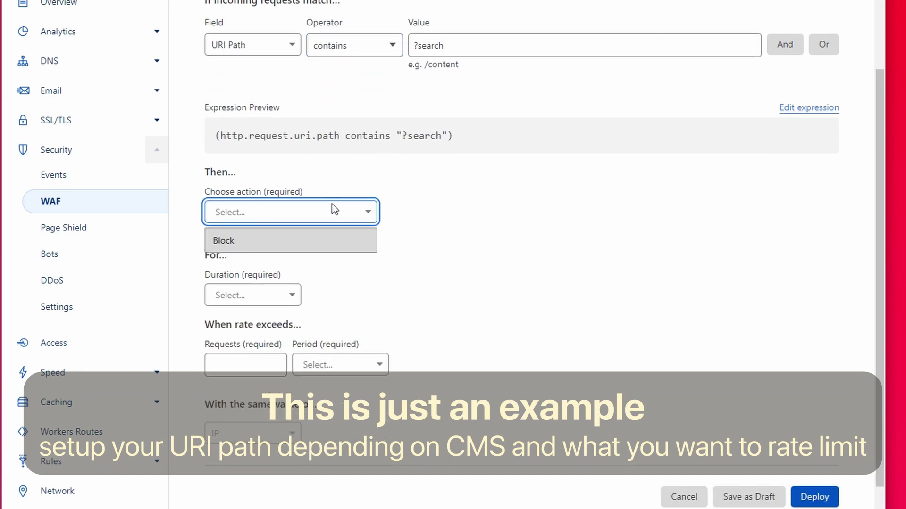
click(271, 240)
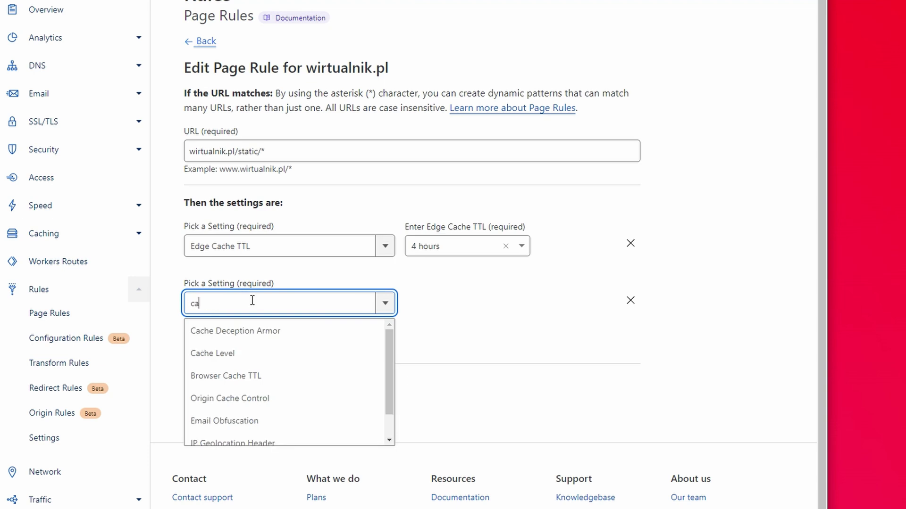
Add Cache Level as the second setting of the page rule for wirtualnik.pl/static/*
text(cac)
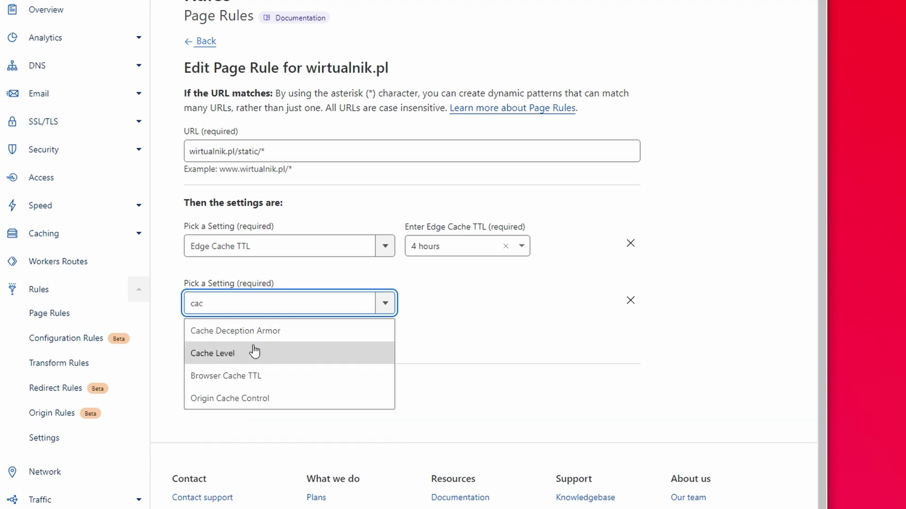
click(259, 358)
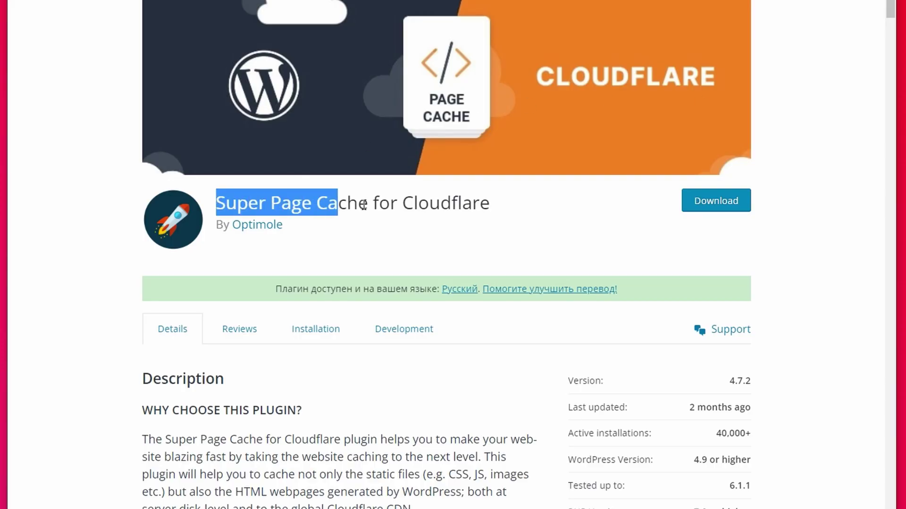
Highlight the title Super Page Cache for Cloudflare on the WordPress plugin page, then clear the highlight
drag(364, 205, 493, 206)
click(543, 225)
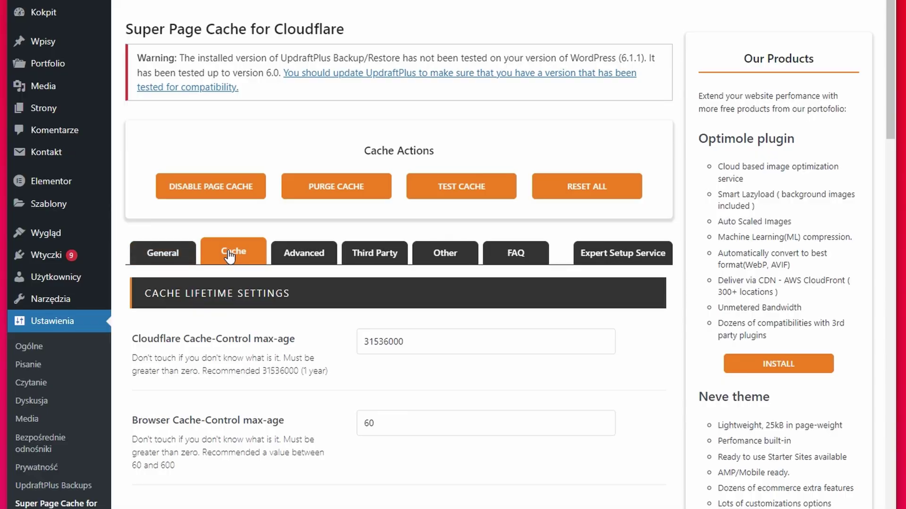
Review the plugin's cache lifetime, automatic purge, and dynamic and static content exclusion settings
scroll(351, 419, down, 10)
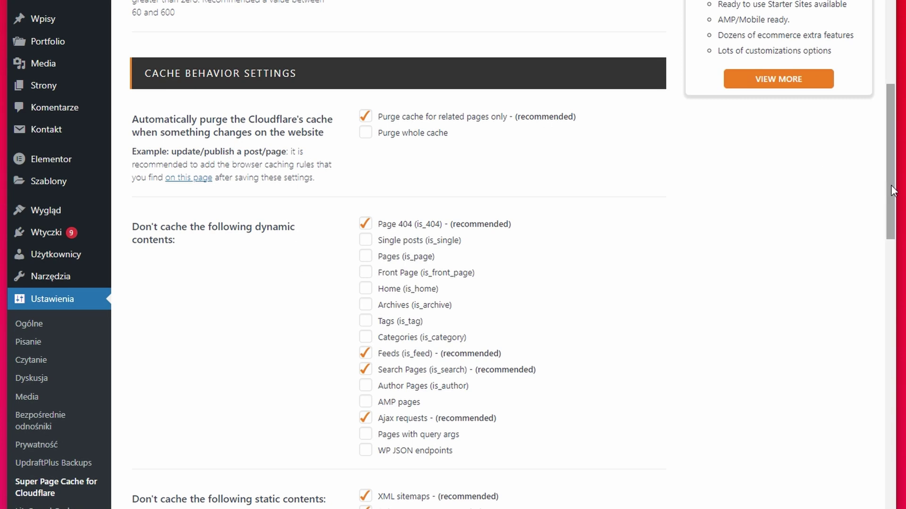
drag(893, 190, 891, 196)
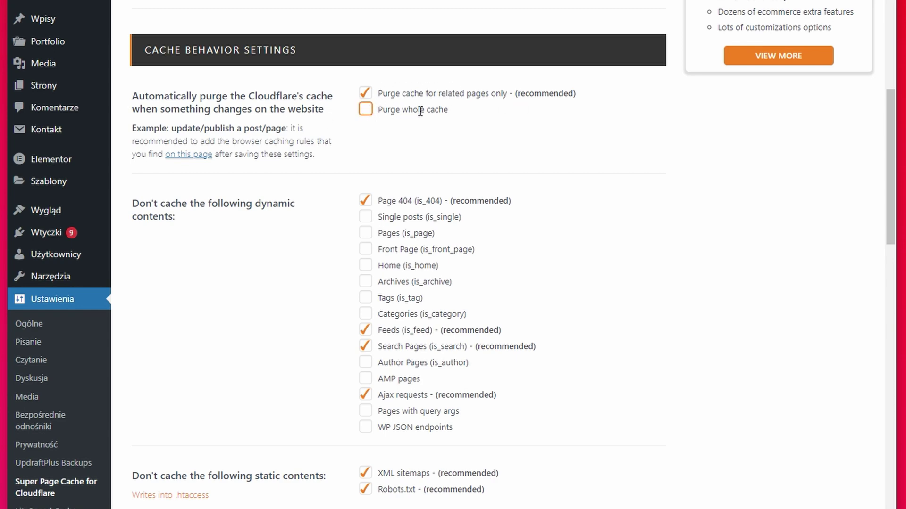
scroll(429, 121, down, 3)
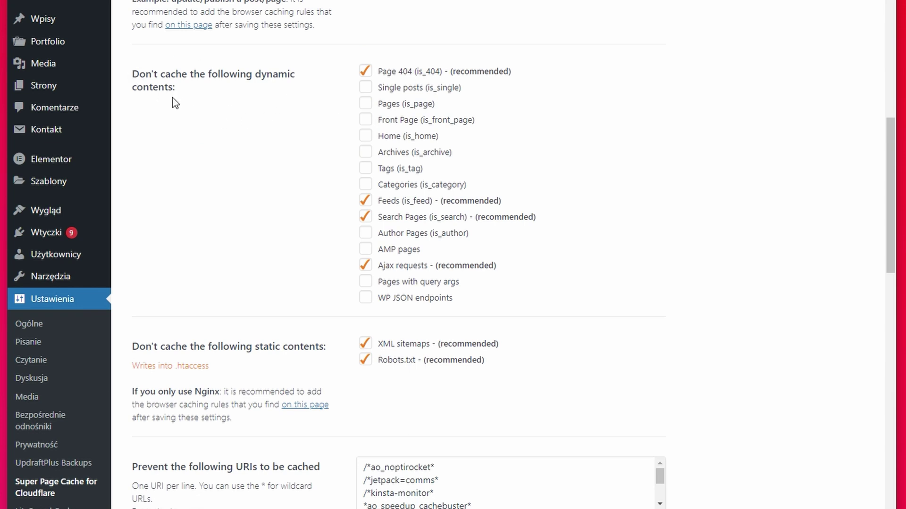